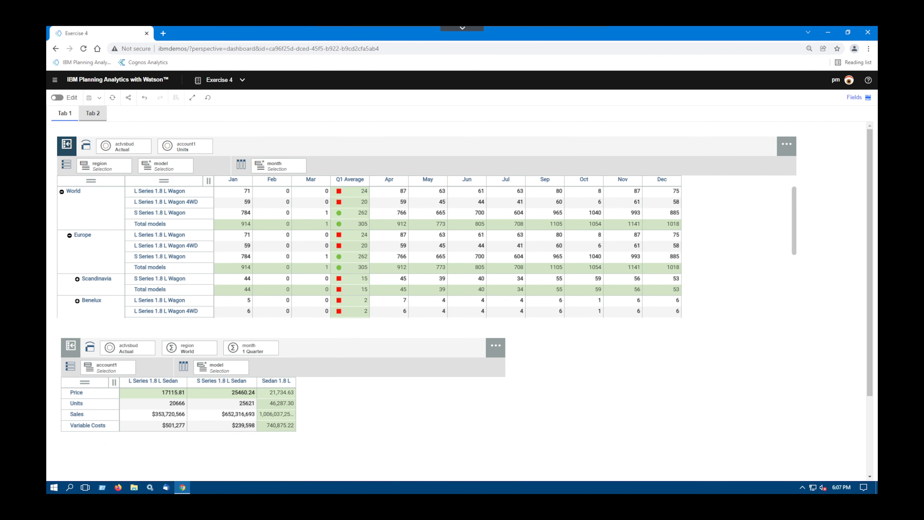
On Tab 2, edit the upper view's model set to keep only L Series 1.8 L Wagon, L Series 1.8 L Wagon 4WD and S Series 1.8 L Wagon.
{"action": "left_click", "coordinate": [93, 112]}
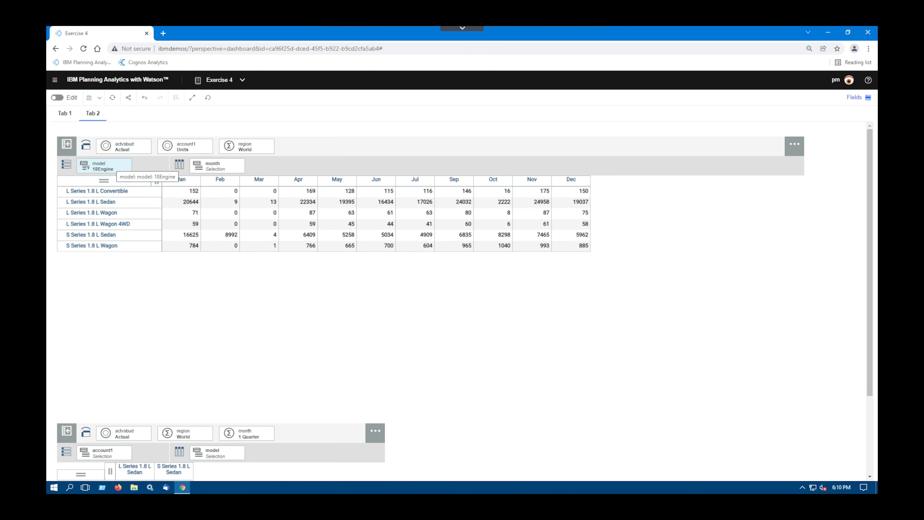
{"action": "left_click", "coordinate": [104, 166]}
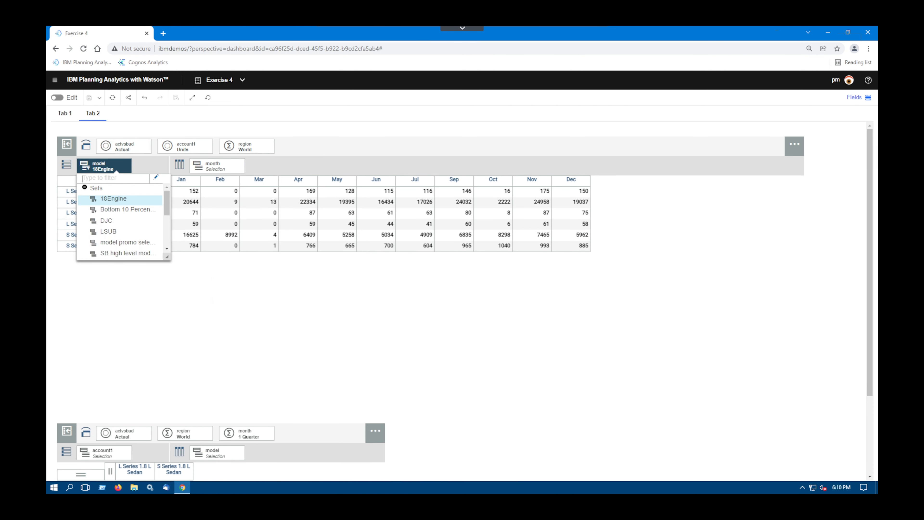
{"action": "left_click", "coordinate": [156, 177]}
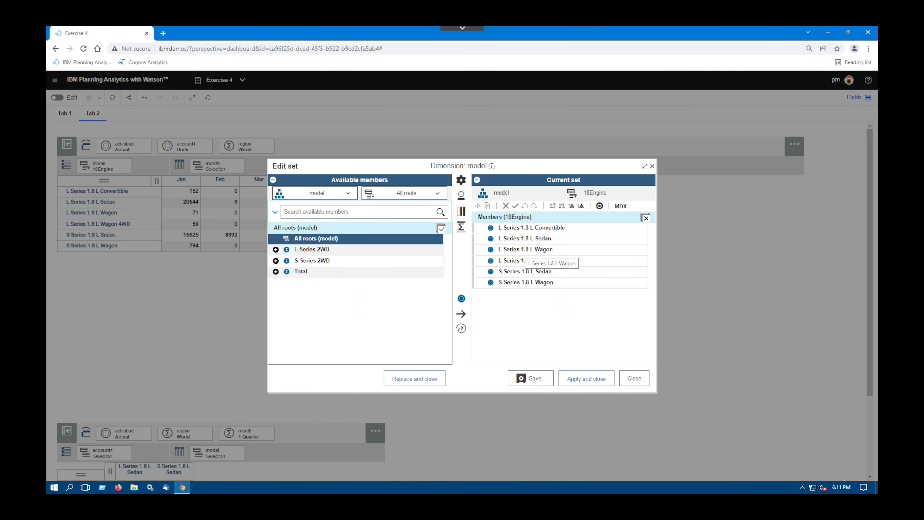
{"action": "left_click", "coordinate": [525, 250]}
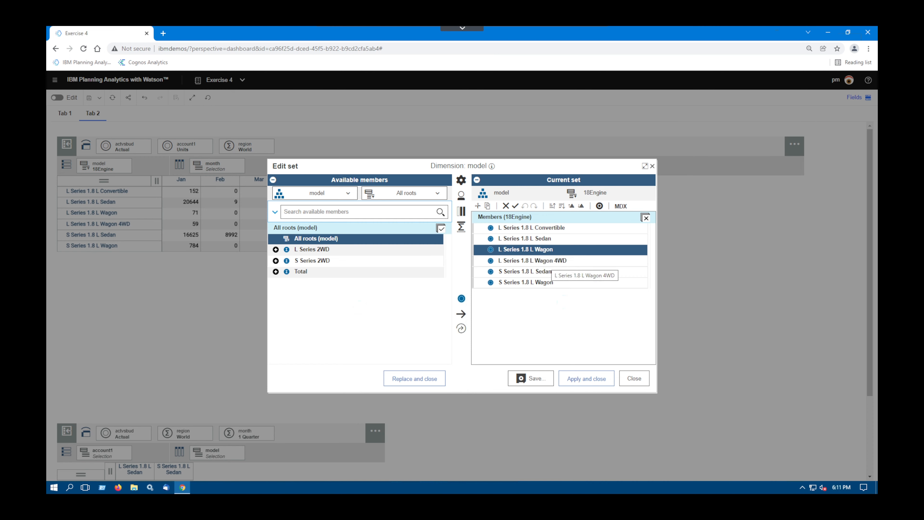
{"action": "left_click", "coordinate": [550, 261], "text": "ctrl"}
{"action": "left_click", "coordinate": [550, 271], "text": "ctrl"}
{"action": "left_click", "coordinate": [550, 282], "text": "ctrl"}
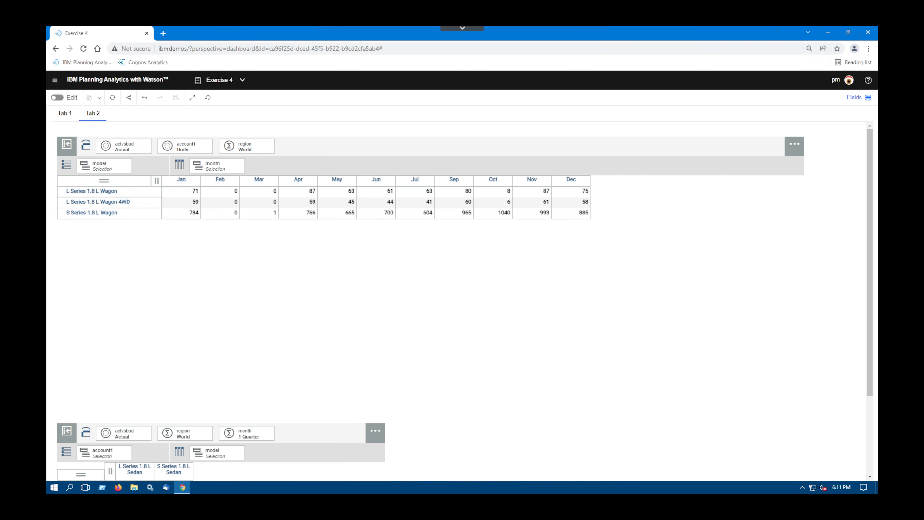
Create a Sum calculation named "Total Wagon Models" across the three wagon model rows.
{"action": "left_click", "coordinate": [92, 191]}
{"action": "left_click", "coordinate": [146, 212], "text": "shift"}
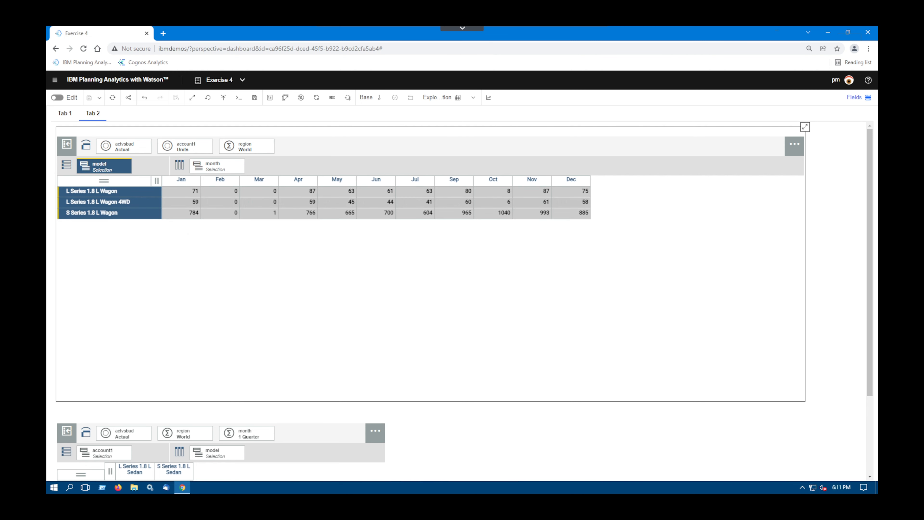
{"action": "right_click", "coordinate": [162, 202]}
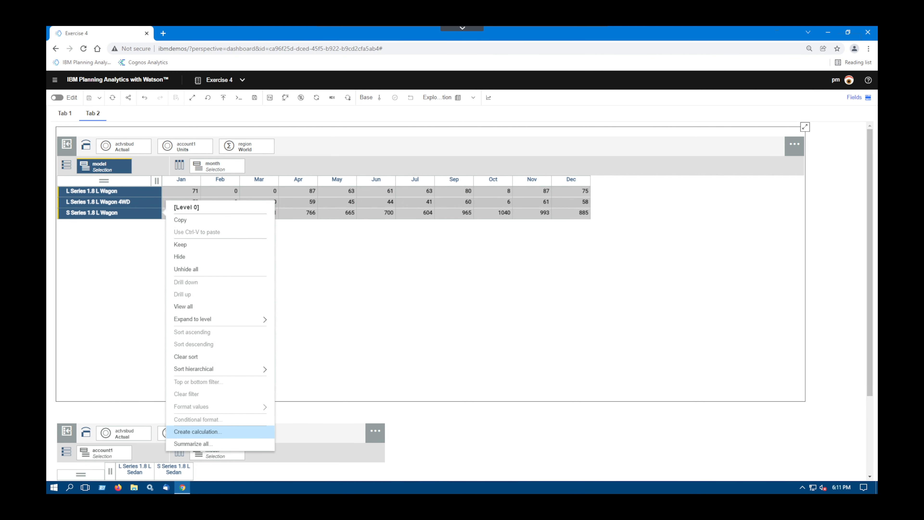
{"action": "left_click", "coordinate": [204, 432]}
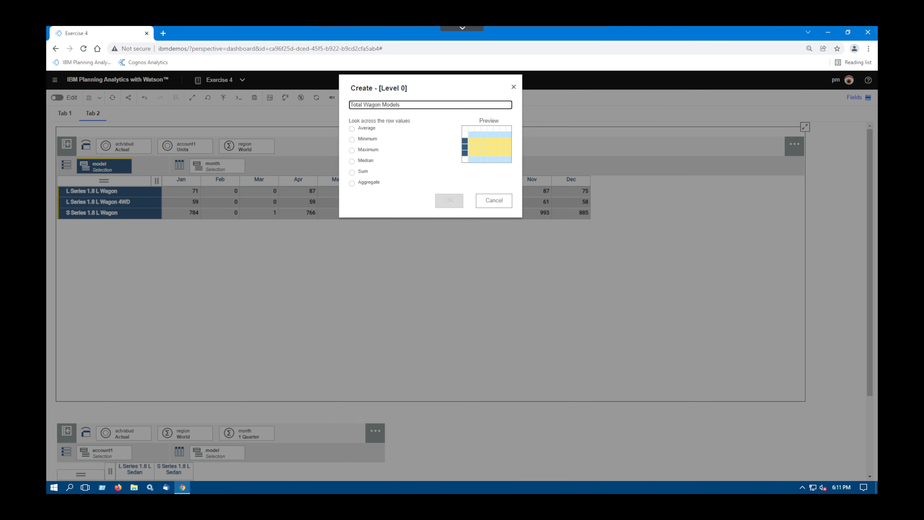
{"action": "left_click", "coordinate": [352, 173]}
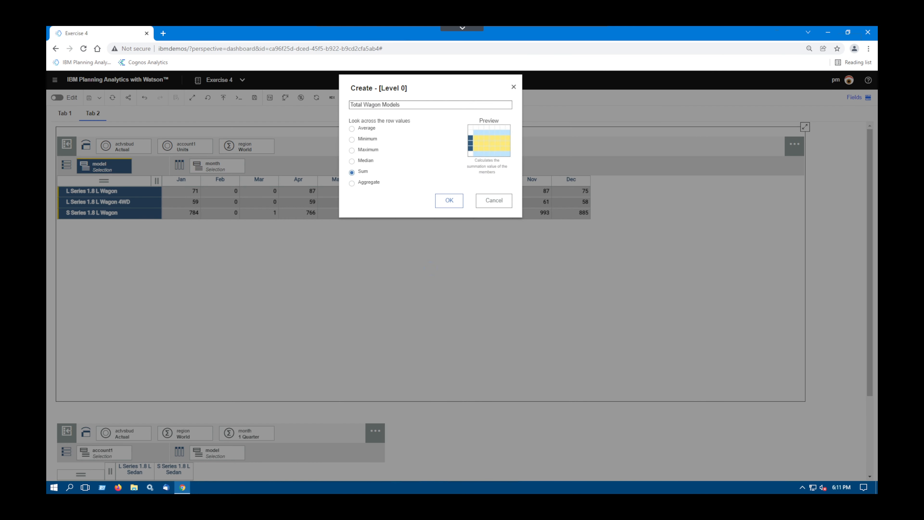
{"action": "left_click", "coordinate": [449, 200]}
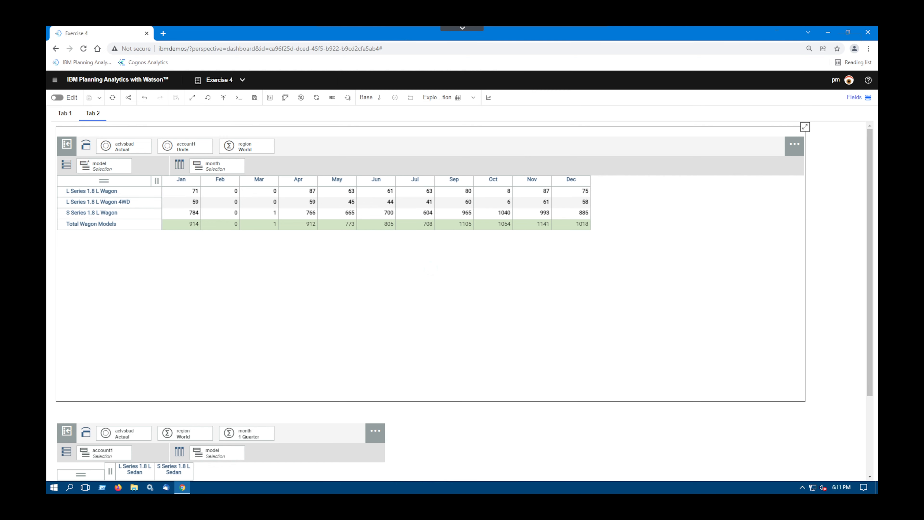
Create an Average calculation named "Quarter 1 Average" across the Jan to Mar columns.
{"action": "left_click", "coordinate": [220, 202]}
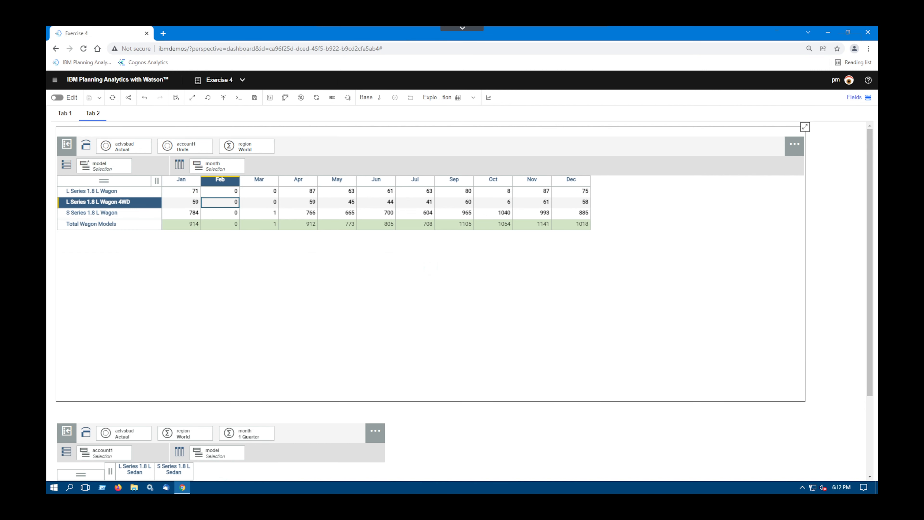
{"action": "left_click", "coordinate": [182, 180]}
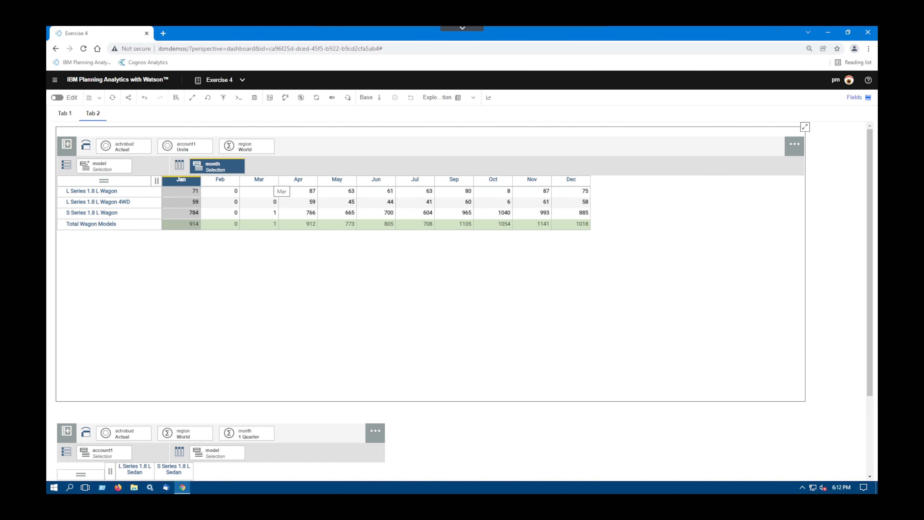
{"action": "left_click", "coordinate": [259, 179], "text": "shift"}
{"action": "right_click", "coordinate": [271, 180]}
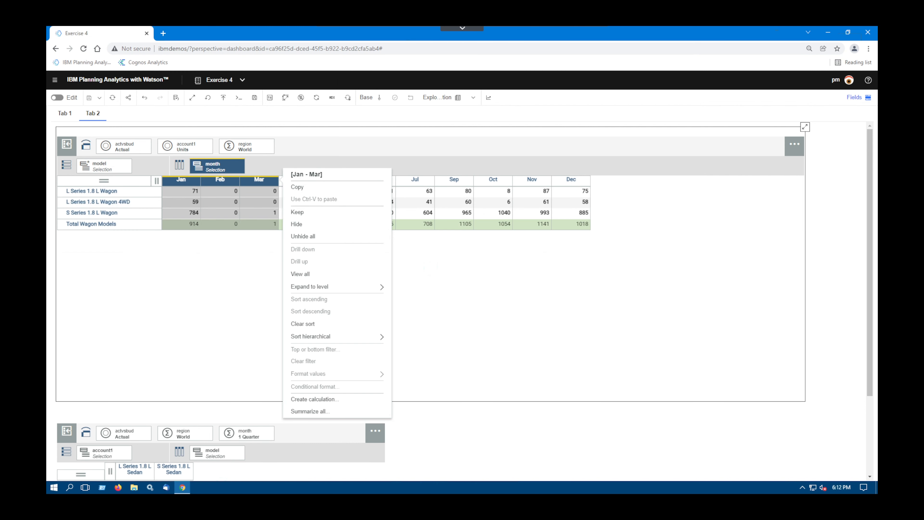
{"action": "left_click", "coordinate": [315, 399]}
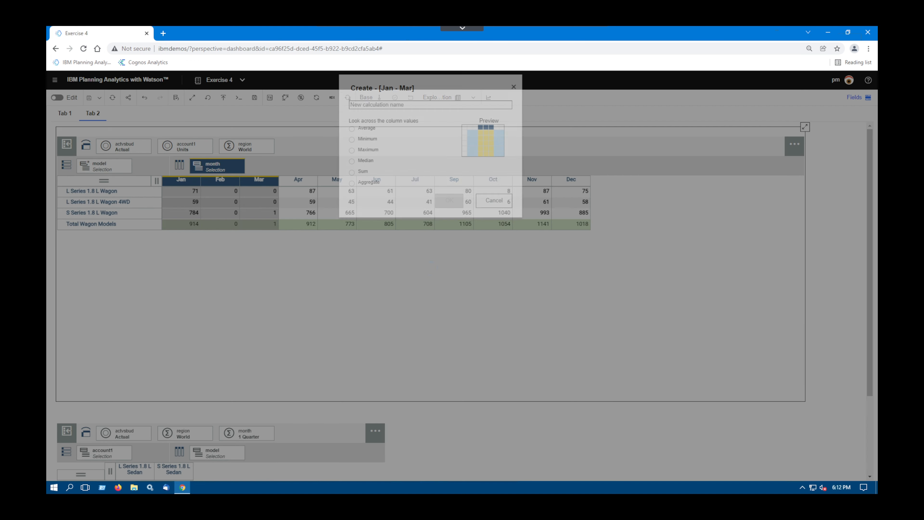
{"action": "left_click", "coordinate": [352, 128]}
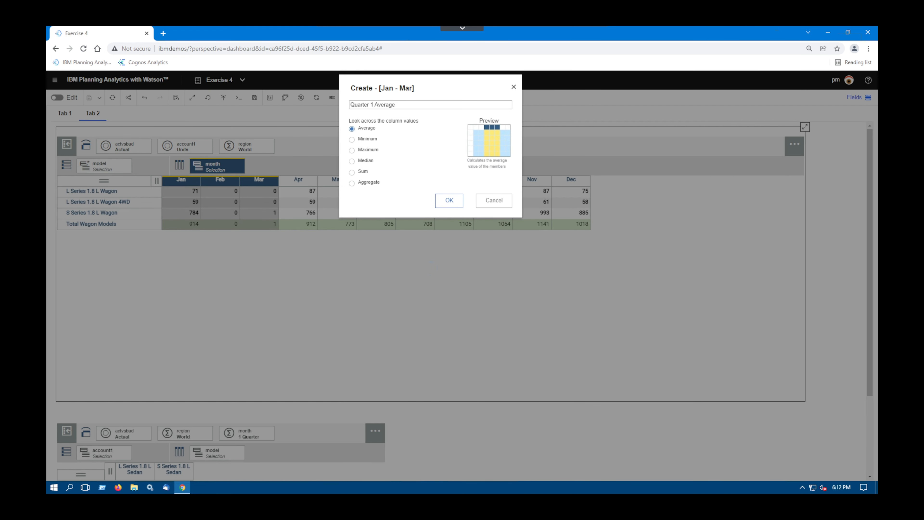
{"action": "left_click", "coordinate": [449, 200]}
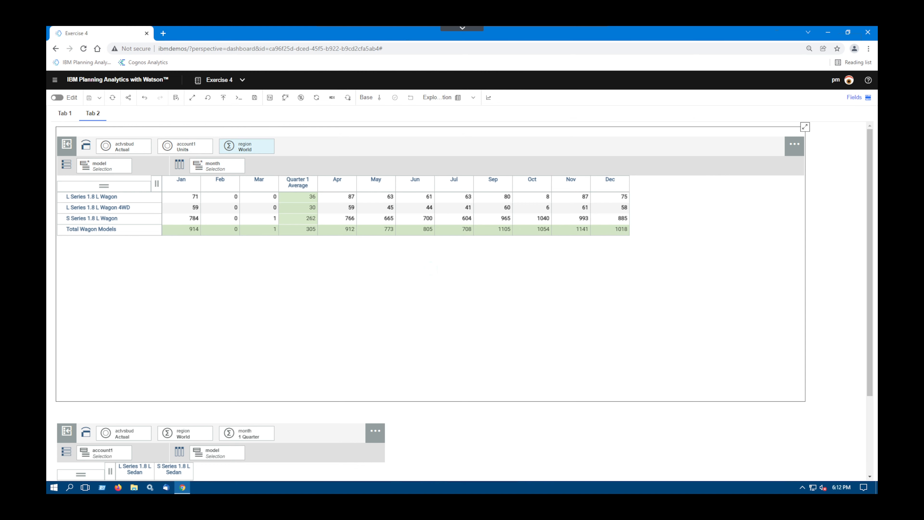
Nest region ahead of model on the rows and start a conditional format with two comparison rules for Quarter 1 Average.
{"action": "left_click_drag", "start_coordinate": [247, 146], "coordinate": [91, 178]}
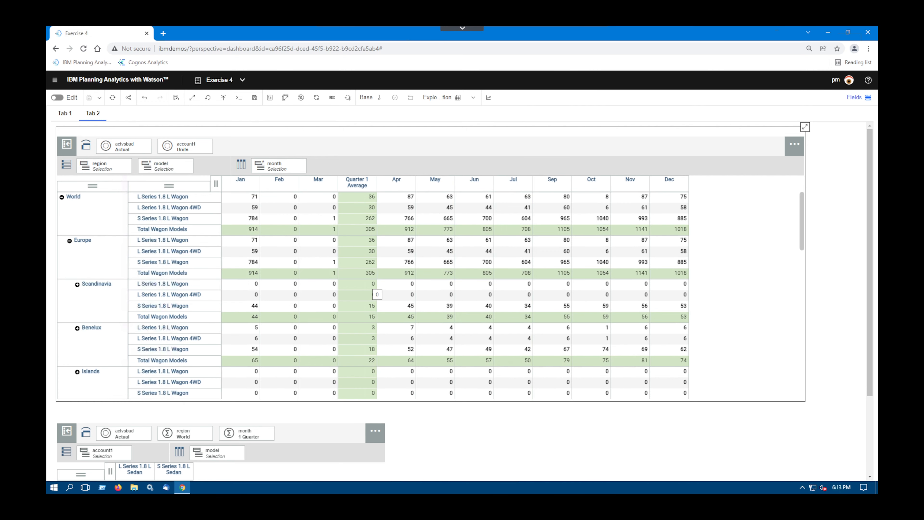
{"action": "right_click", "coordinate": [357, 182]}
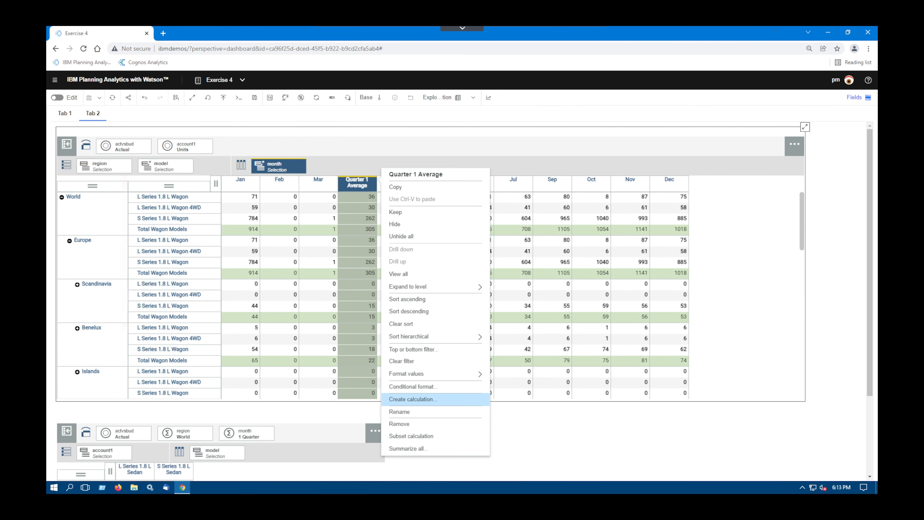
{"action": "left_click", "coordinate": [413, 386]}
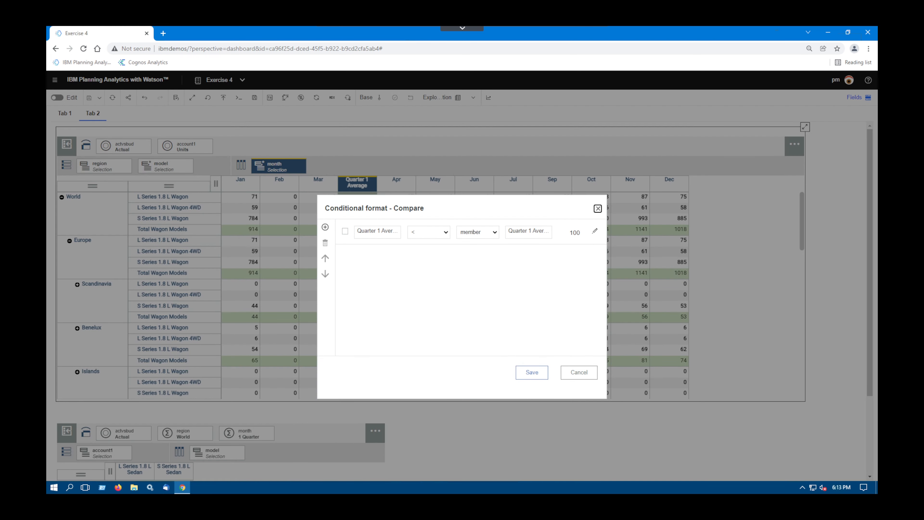
{"action": "left_click", "coordinate": [325, 227]}
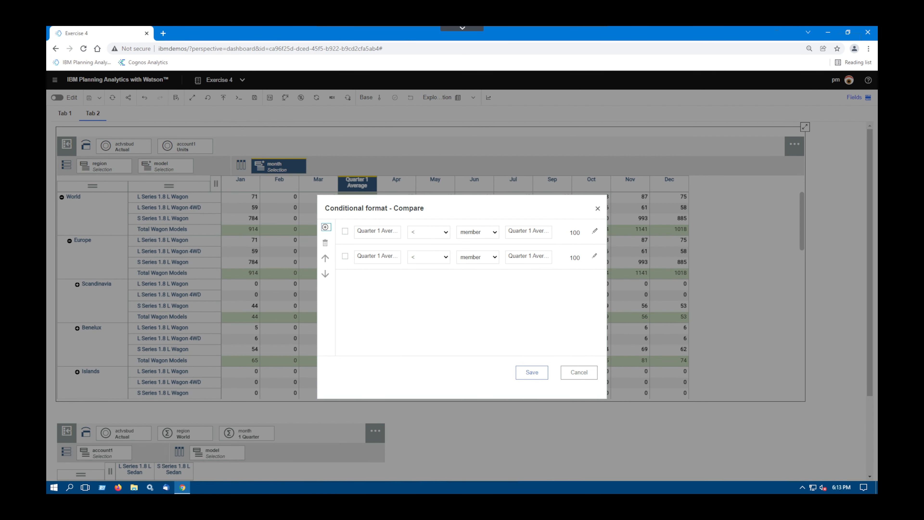
Define the first rule as Quarter 1 Average greater than the value 100, styled with the green circle icon.
{"action": "left_click", "coordinate": [429, 232]}
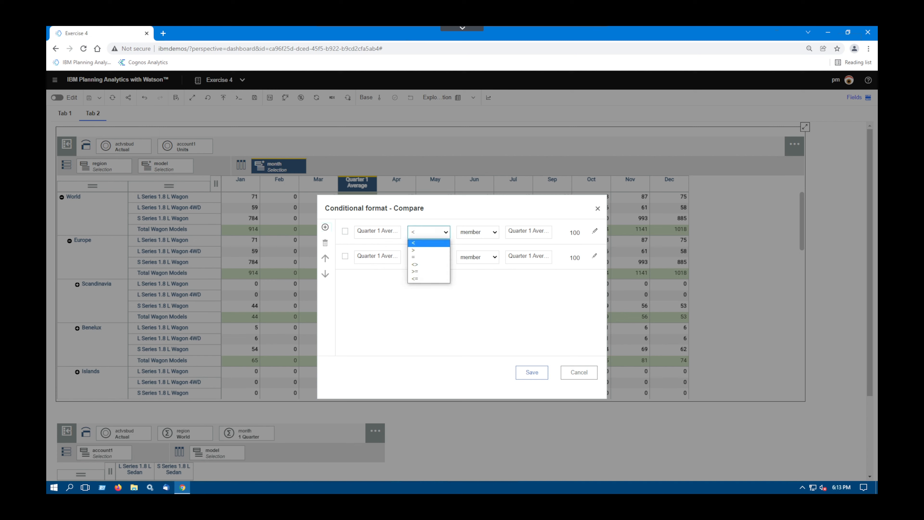
{"action": "left_click", "coordinate": [429, 250]}
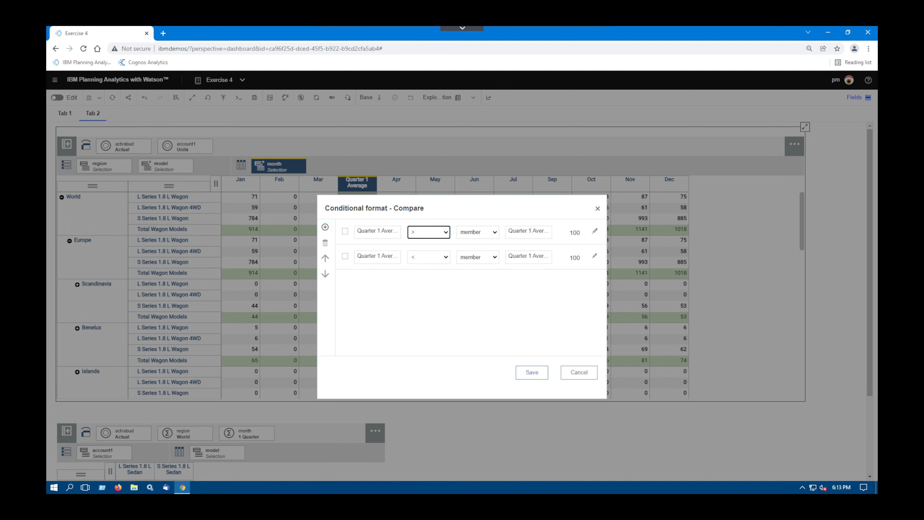
{"action": "left_click", "coordinate": [478, 232]}
{"action": "left_click", "coordinate": [472, 250]}
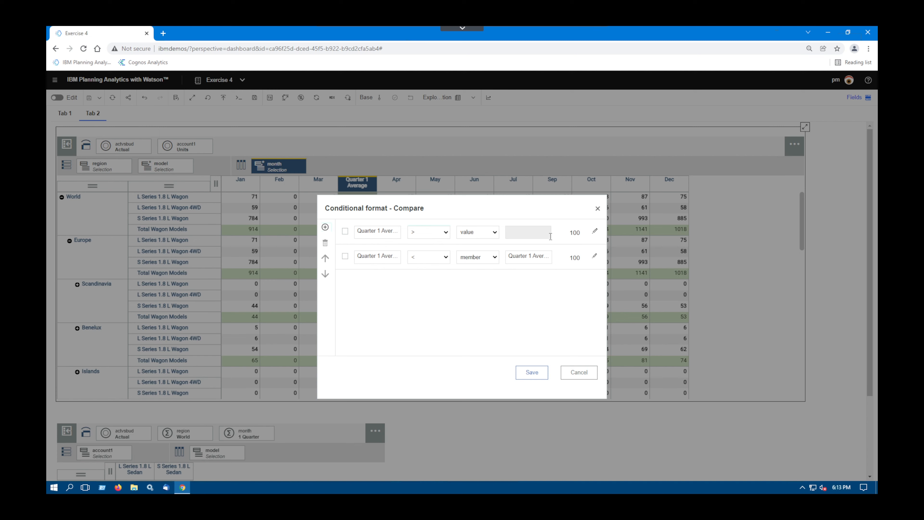
{"action": "left_click", "coordinate": [595, 231]}
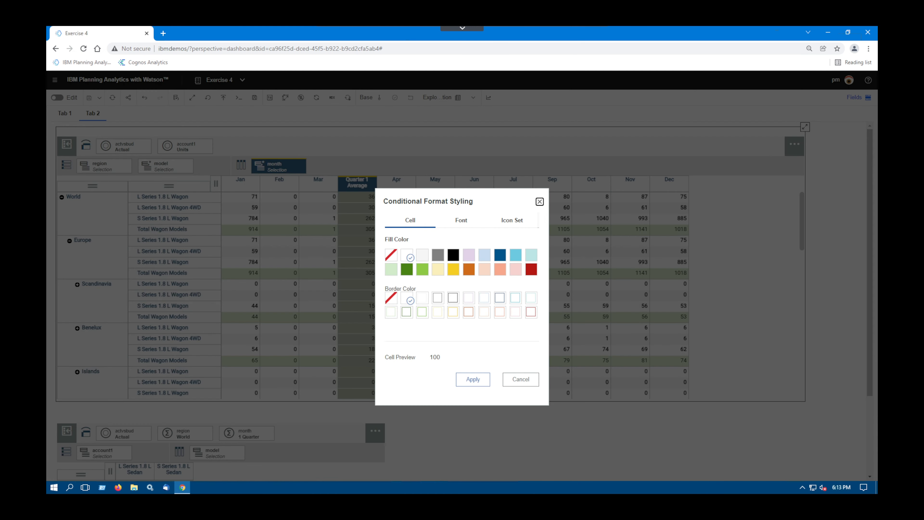
{"action": "left_click", "coordinate": [512, 220]}
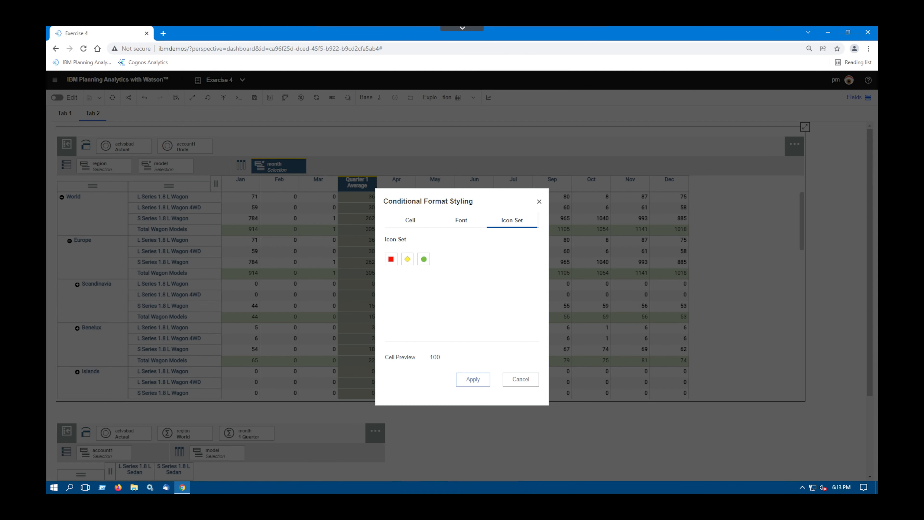
{"action": "left_click", "coordinate": [423, 258]}
{"action": "left_click", "coordinate": [473, 379]}
Define the second rule as Quarter 1 Average <= the value 100 with the red square icon, and save the conditional format.
{"action": "left_click", "coordinate": [429, 256]}
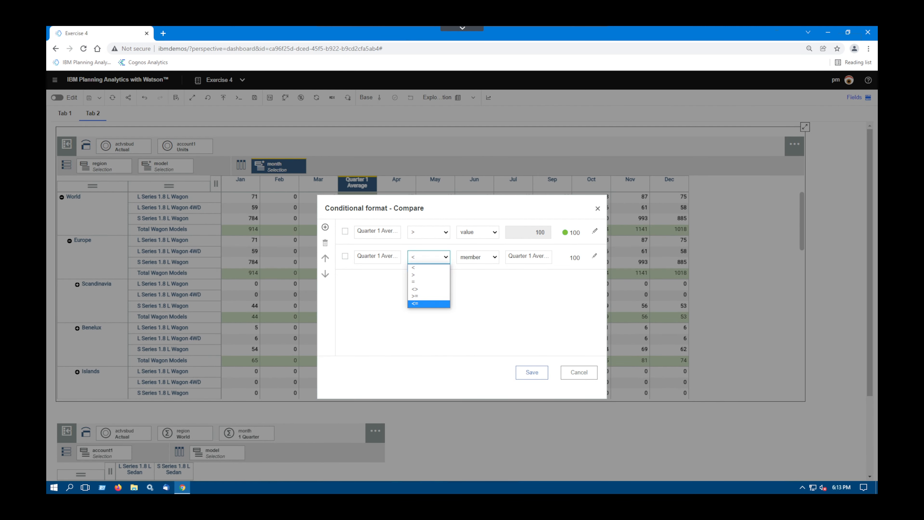
{"action": "left_click", "coordinate": [415, 303]}
{"action": "left_click", "coordinate": [478, 257]}
{"action": "left_click", "coordinate": [469, 273]}
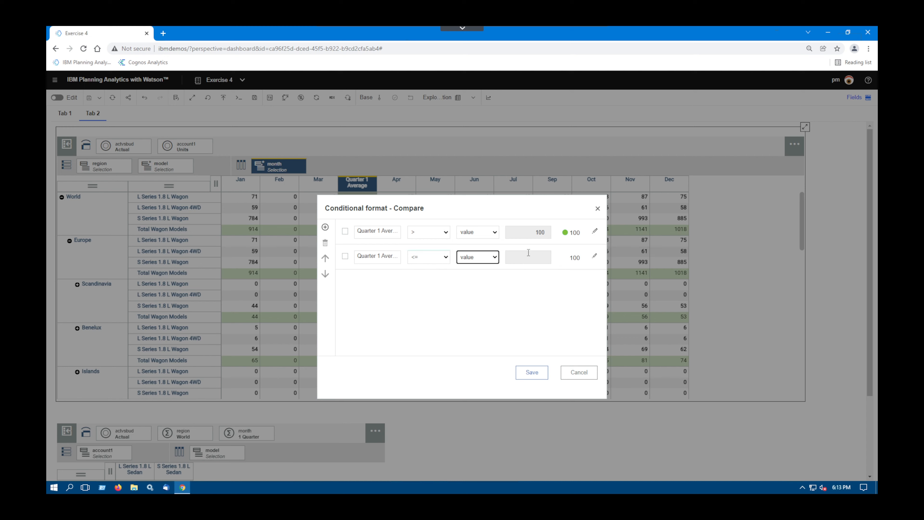
{"action": "left_click", "coordinate": [531, 256]}
{"action": "type", "text": "100"}
{"action": "left_click", "coordinate": [531, 372]}
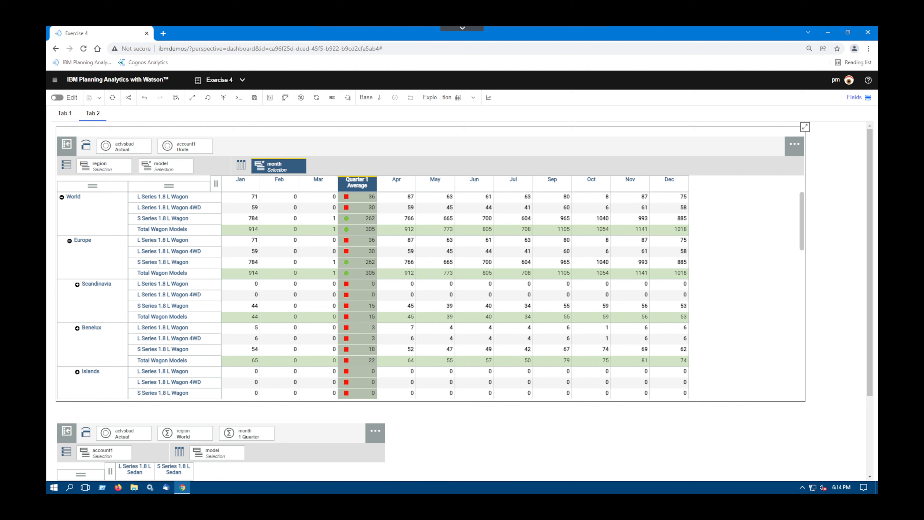
{"action": "left_click", "coordinate": [396, 218]}
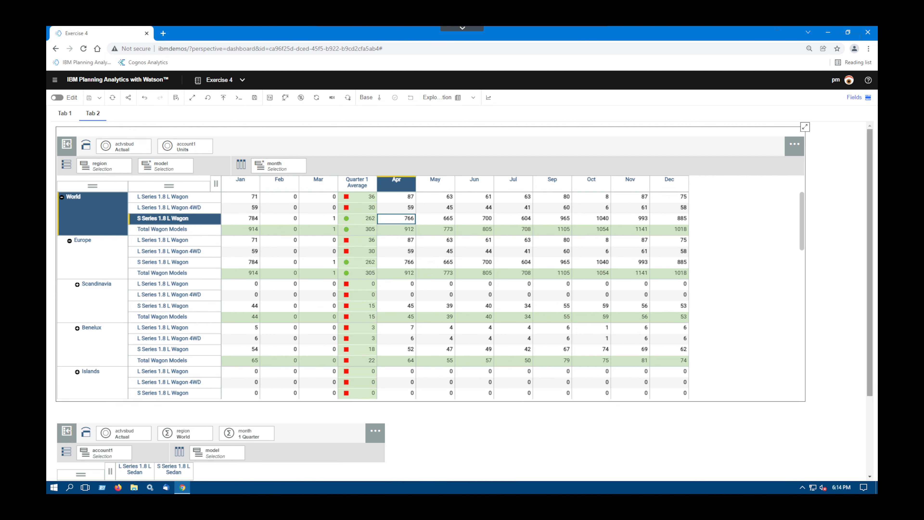
Summarize all columns of the lower sedan view with an Aggregate named "Total 1.8 L Sedan".
{"action": "scroll", "coordinate": [462, 302], "scroll_direction": "down", "scroll_amount": 3}
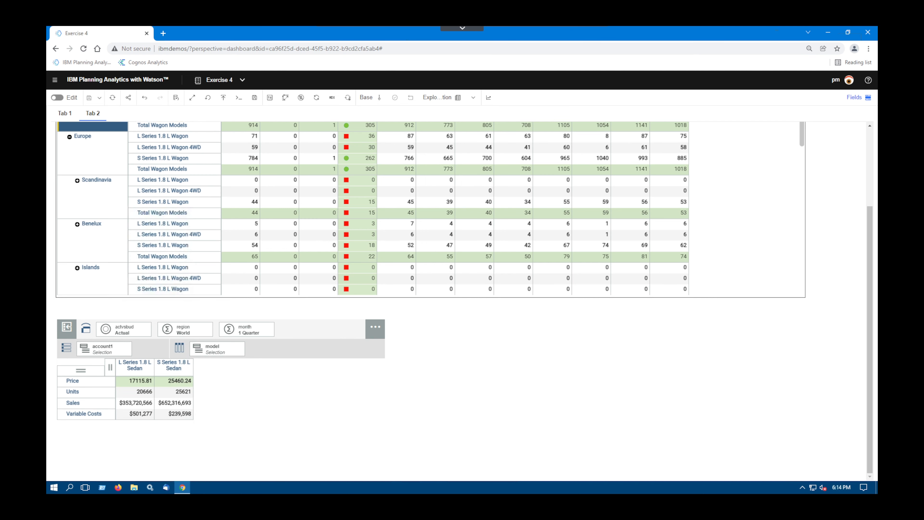
{"action": "key", "text": "Escape"}
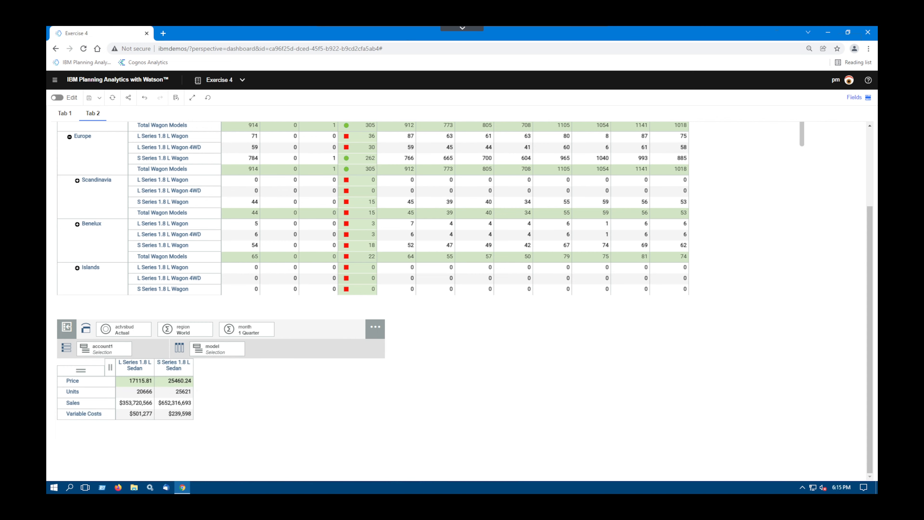
{"action": "right_click", "coordinate": [134, 365]}
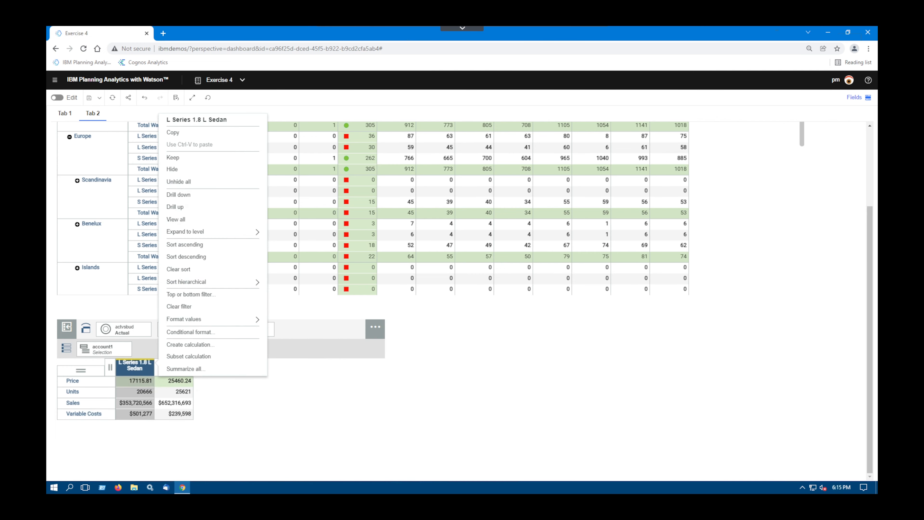
{"action": "left_click", "coordinate": [186, 368]}
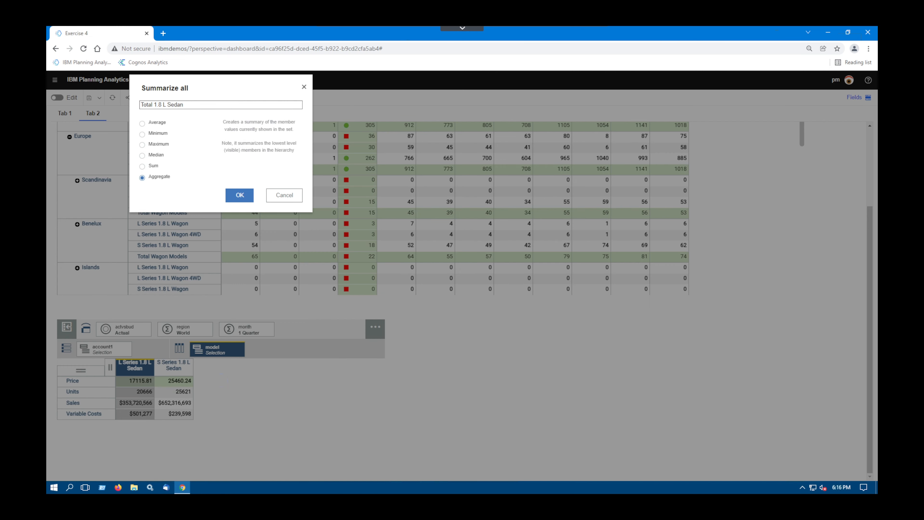
{"action": "key", "text": "Return"}
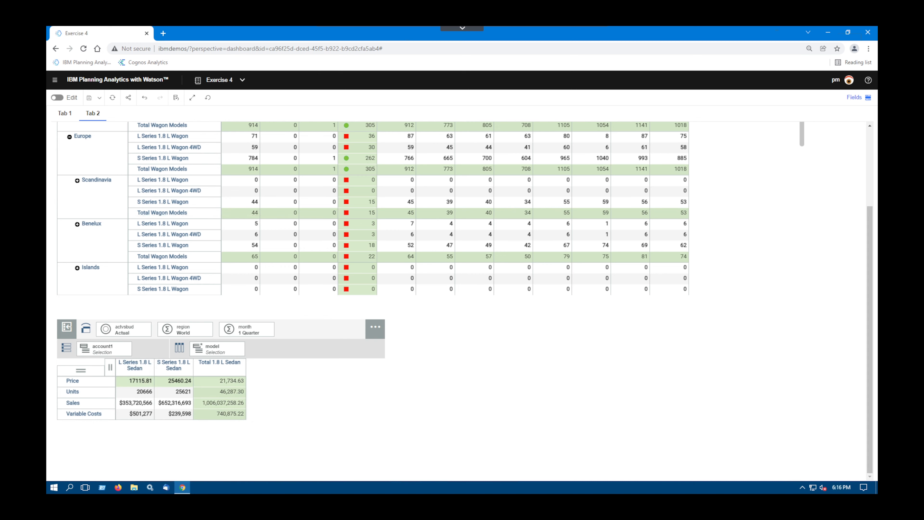
Hide the dimension fields above both views on Tab 2.
{"action": "scroll", "coordinate": [462, 291], "scroll_direction": "up", "scroll_amount": 3}
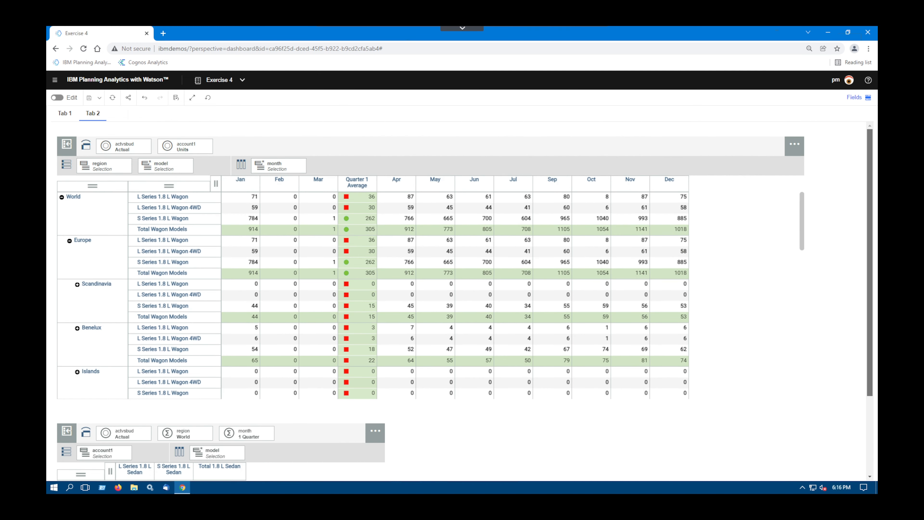
{"action": "left_click", "coordinate": [859, 97]}
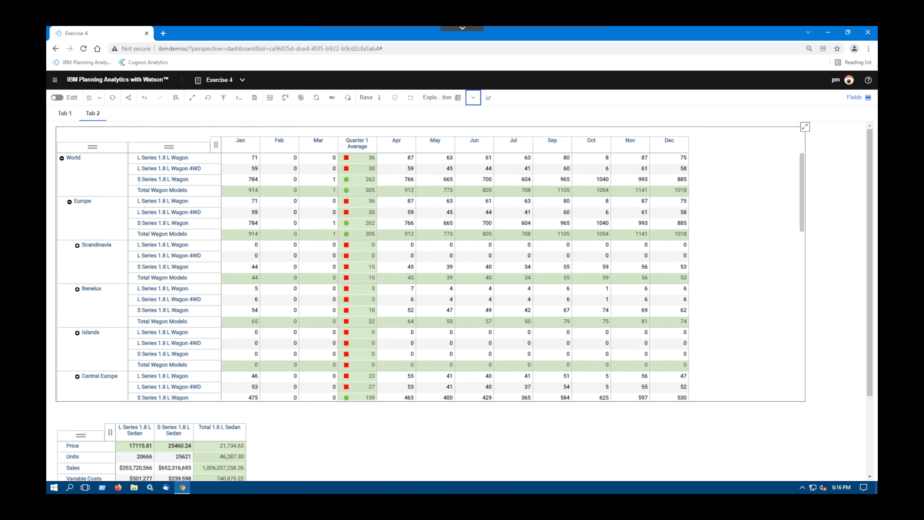